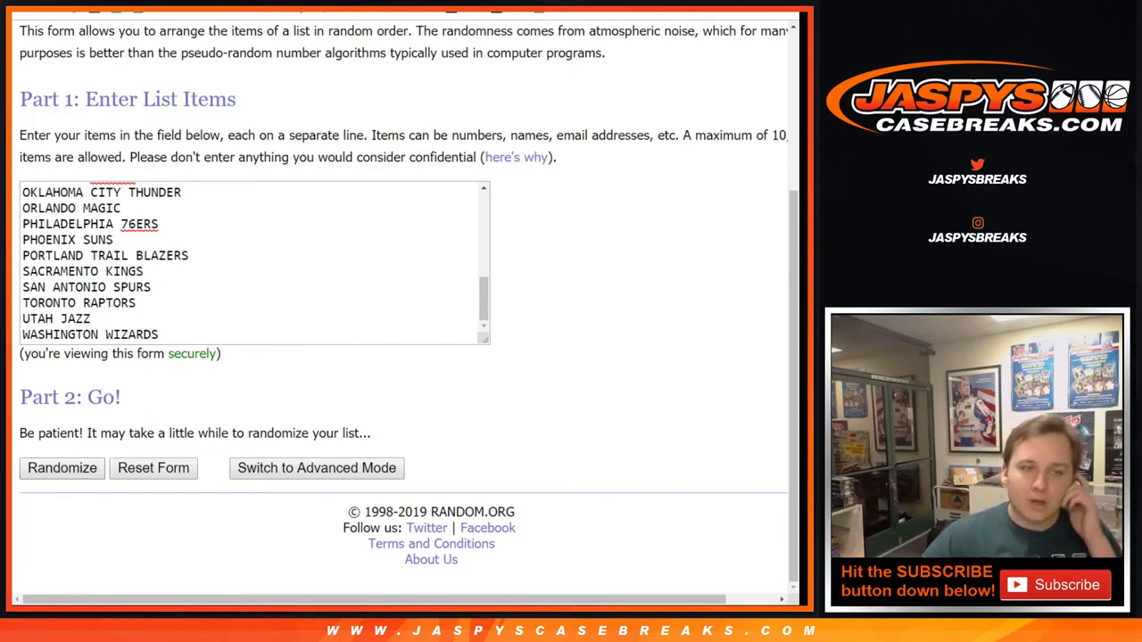
Randomize the 30-team NBA list eight times, matching the total of the two rolled dice.
click(62, 468)
key(ctrl+Tab)
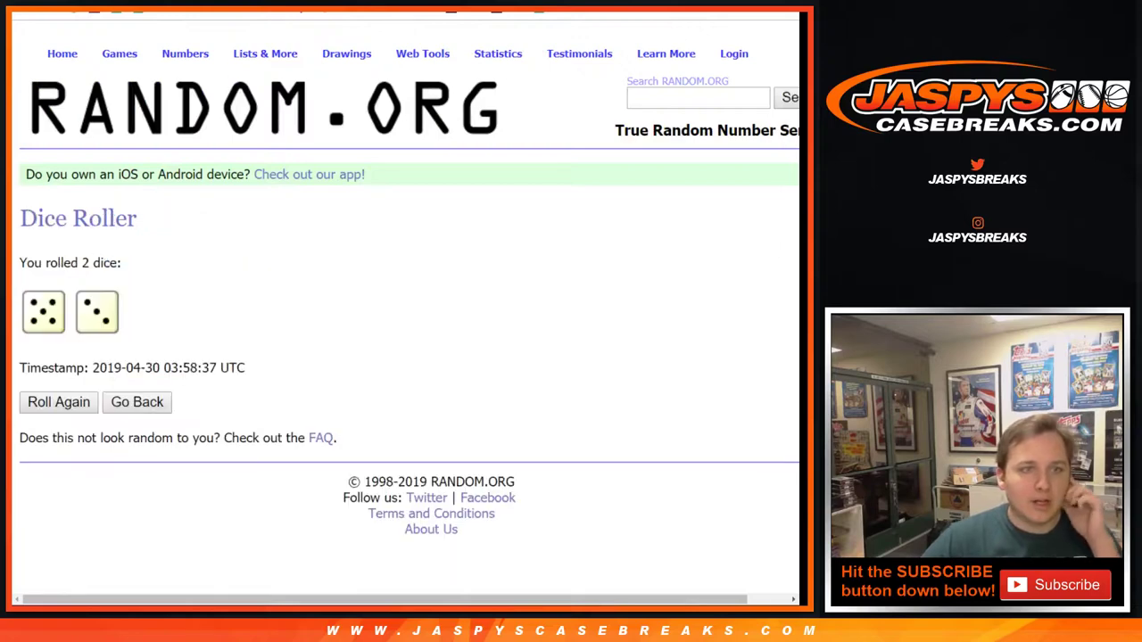
key(ctrl+shift+Tab)
scroll(406, 307, down, 5)
click(46, 469)
scroll(47, 468, down, 5)
click(47, 468)
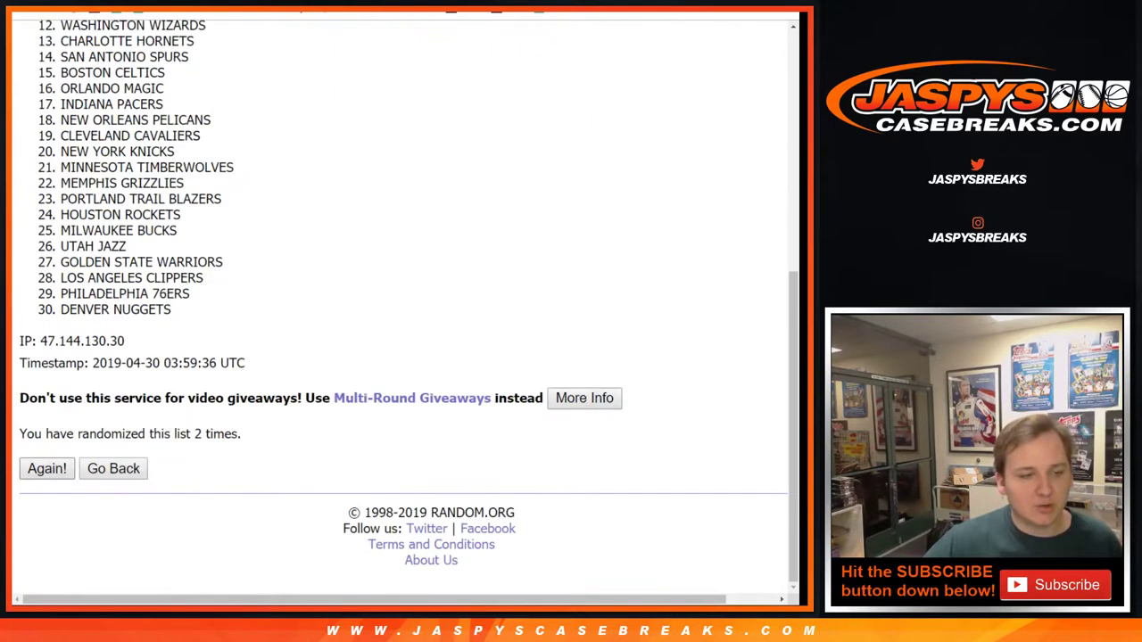
click(47, 468)
scroll(401, 312, down, 10)
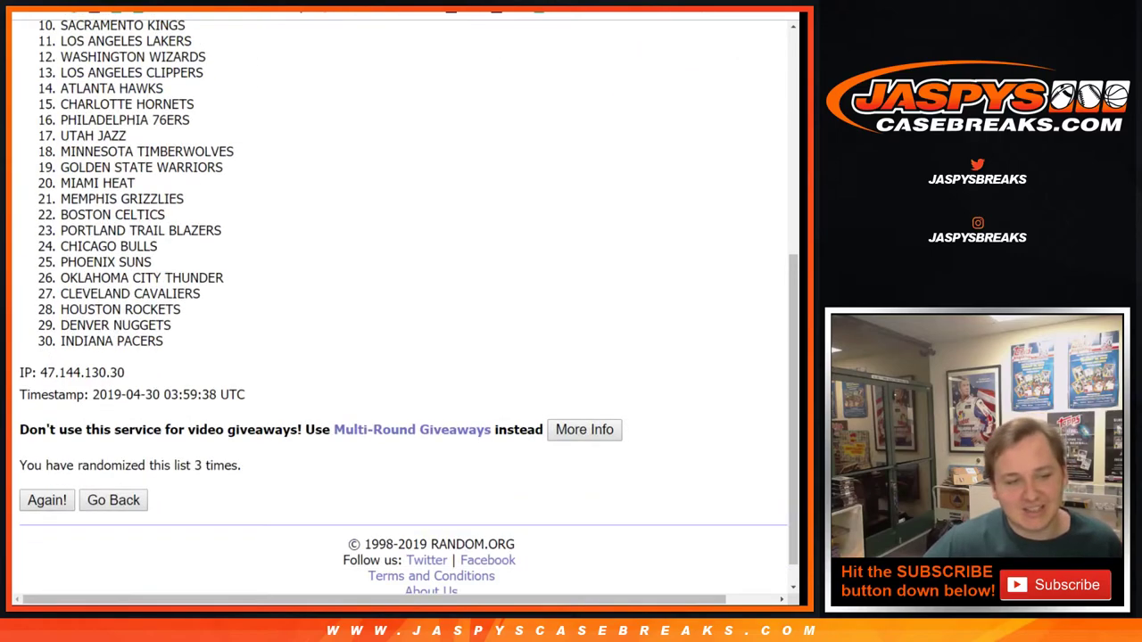
click(46, 470)
scroll(47, 470, down, 10)
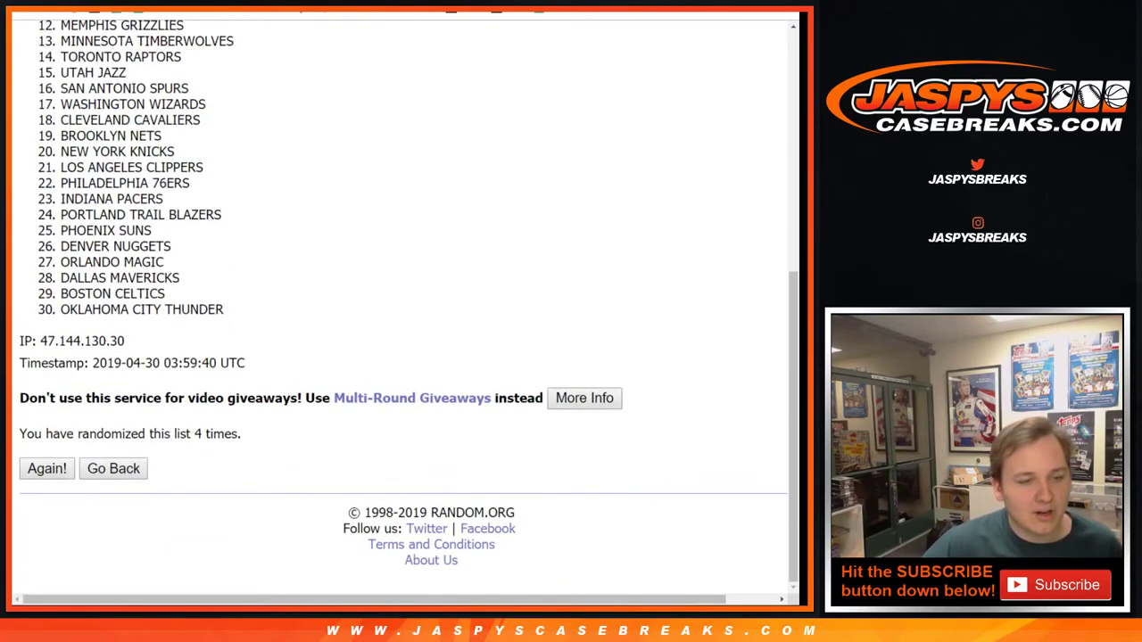
click(46, 468)
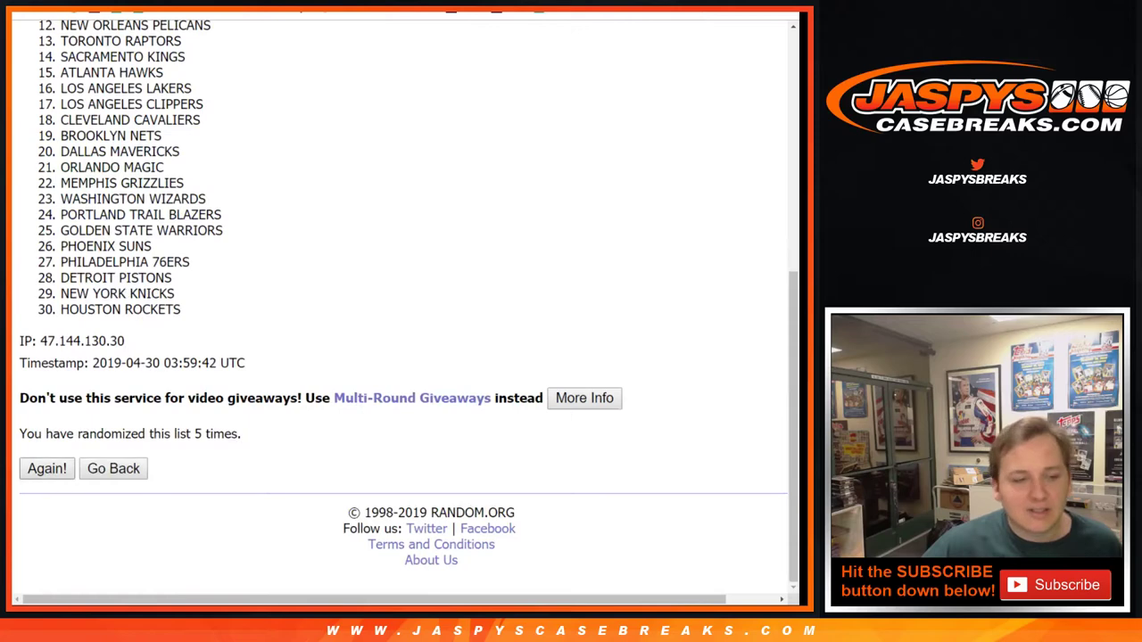
click(46, 468)
scroll(401, 312, down, 10)
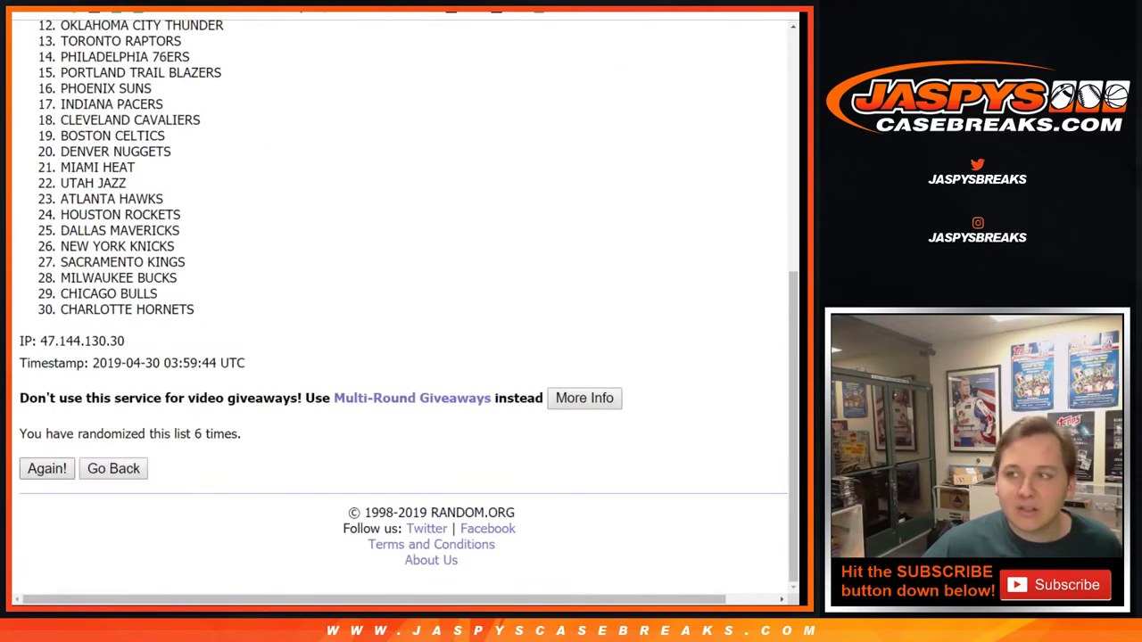
click(47, 468)
scroll(401, 312, down, 10)
click(47, 468)
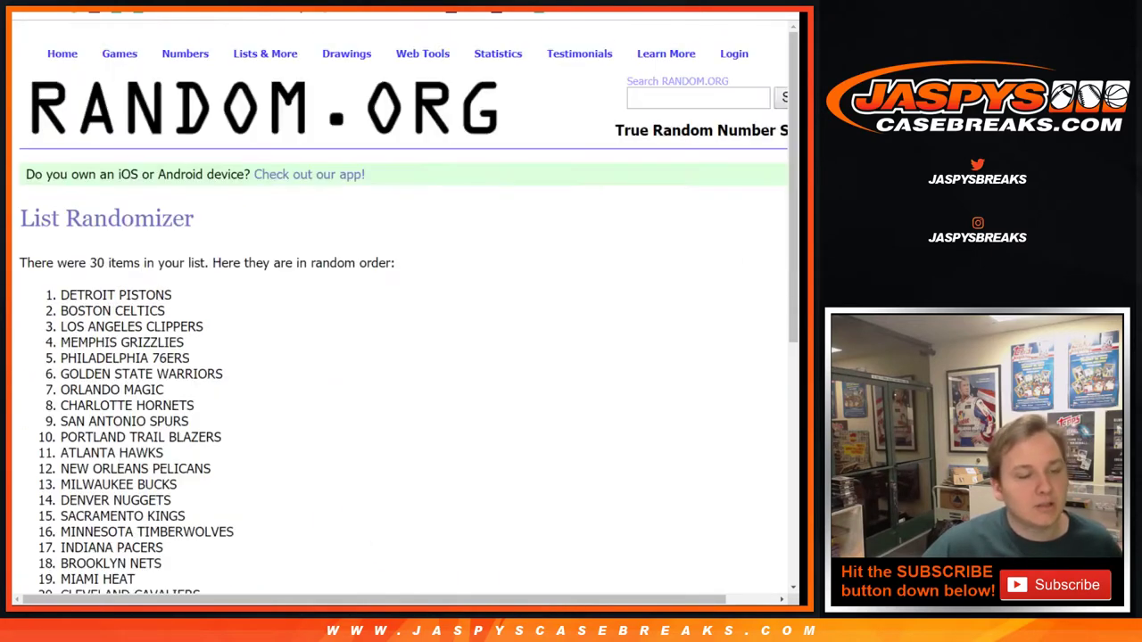
Copy the randomized team list into the break spreadsheet from cell B1, beside the participant names, and set its font size to 14.
drag(166, 310, 175, 409)
key(ctrl+c)
key(alt+Tab)
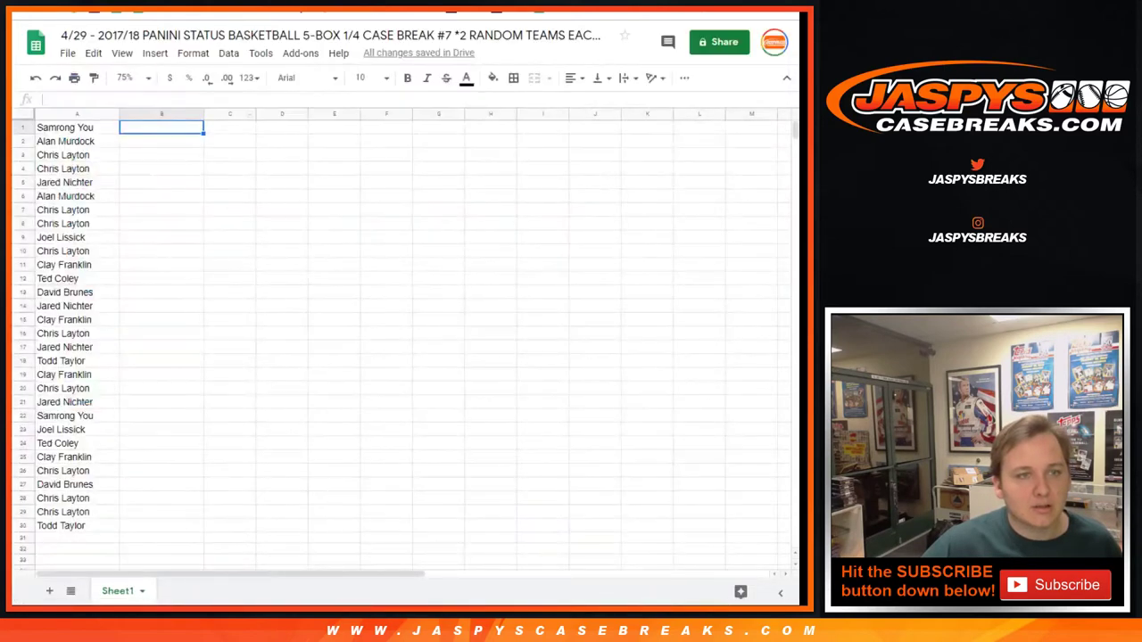
key(ctrl+v)
click(360, 77)
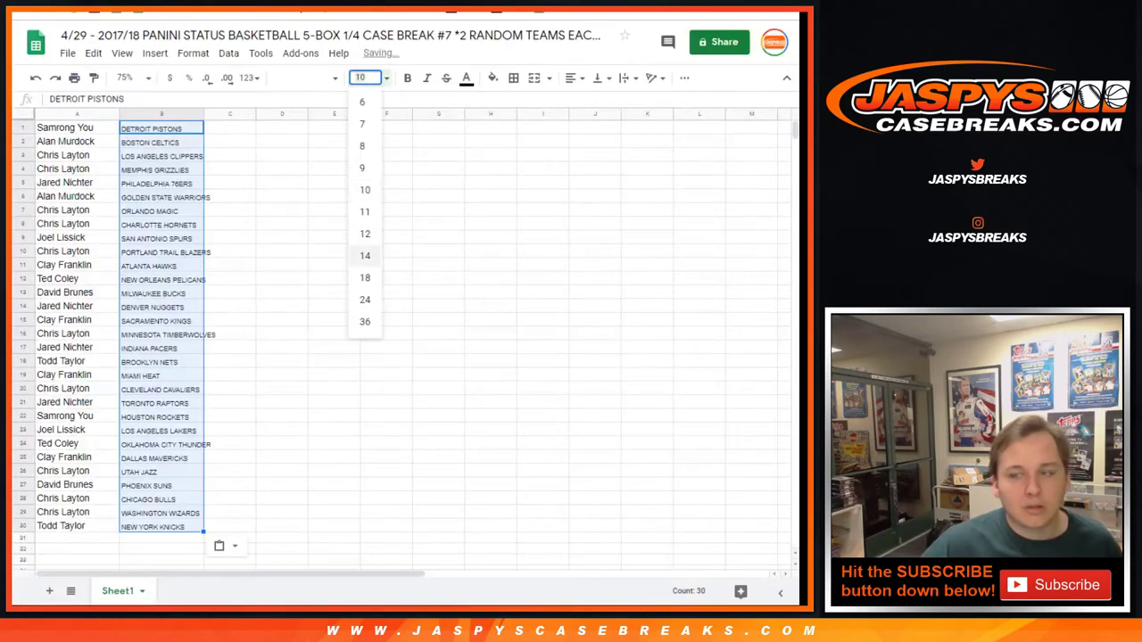
click(365, 256)
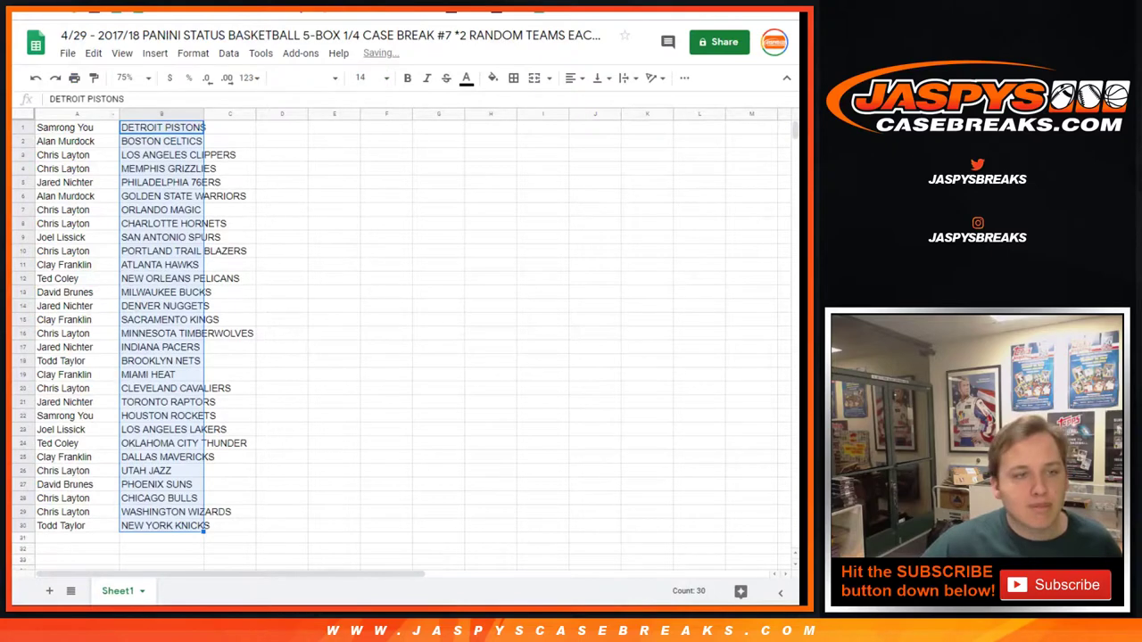
Go through the pairings row by row from row 1 to row 30, checking which team each participant received.
click(79, 128)
key(Down)
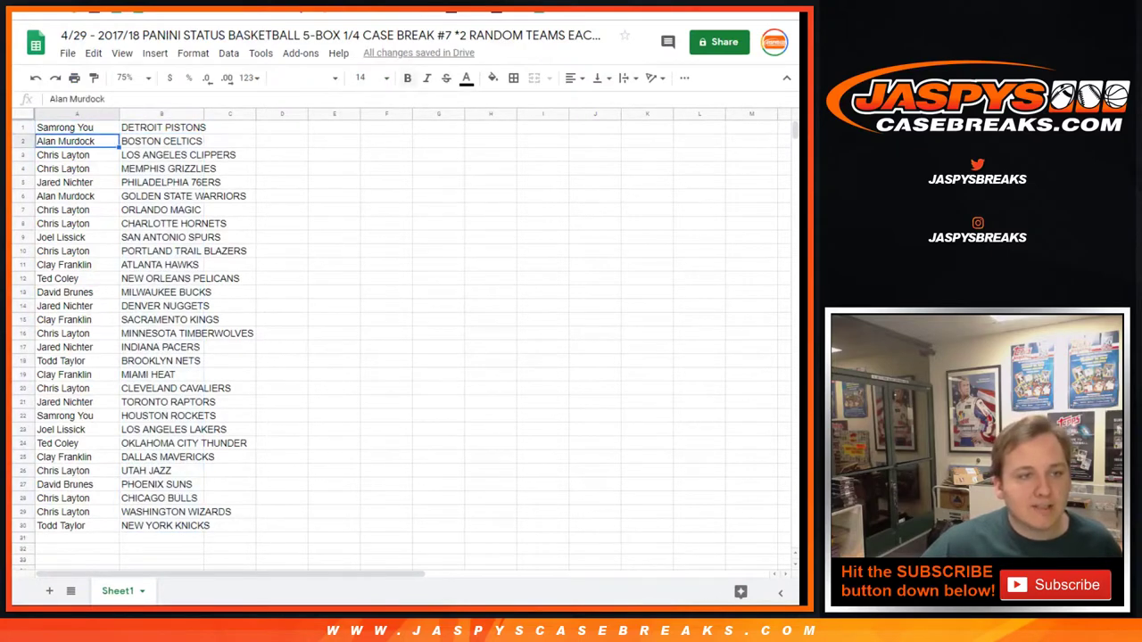
key(Down)
key(Down)
key(Down)
key(Down)
key(Down)
key(Down)
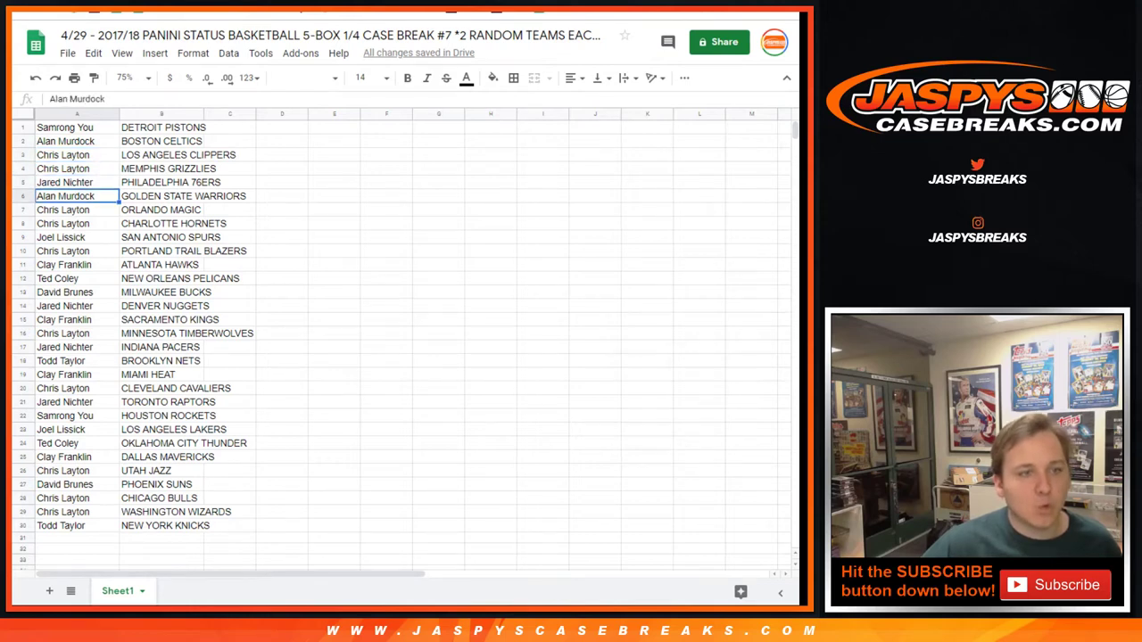
key(Down)
key(Down)
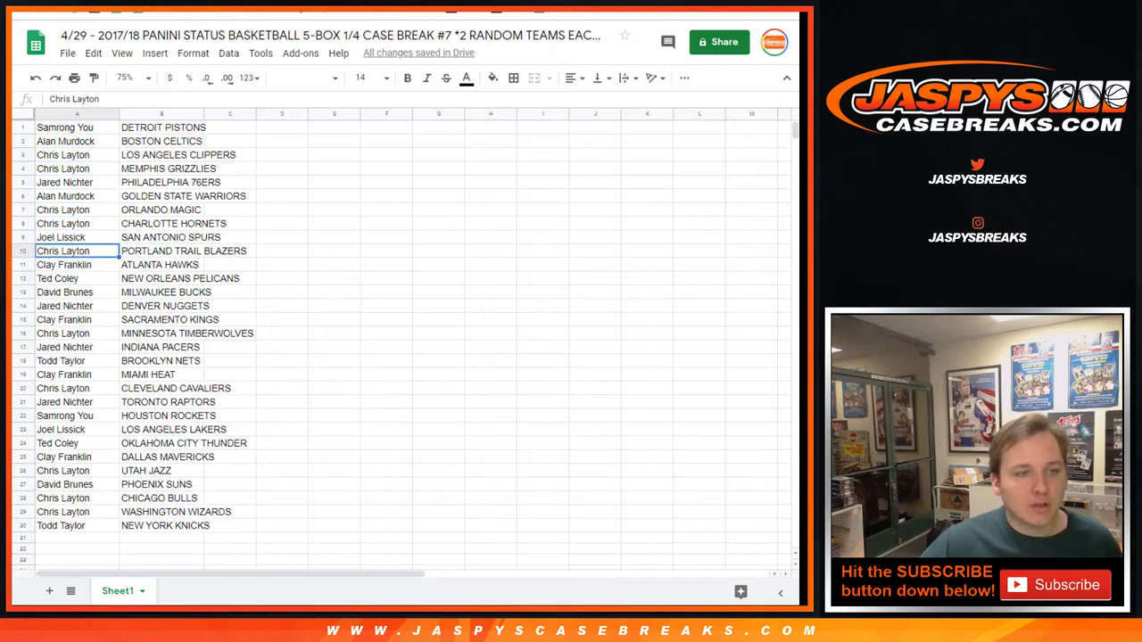
key(Right)
key(Left)
key(Down)
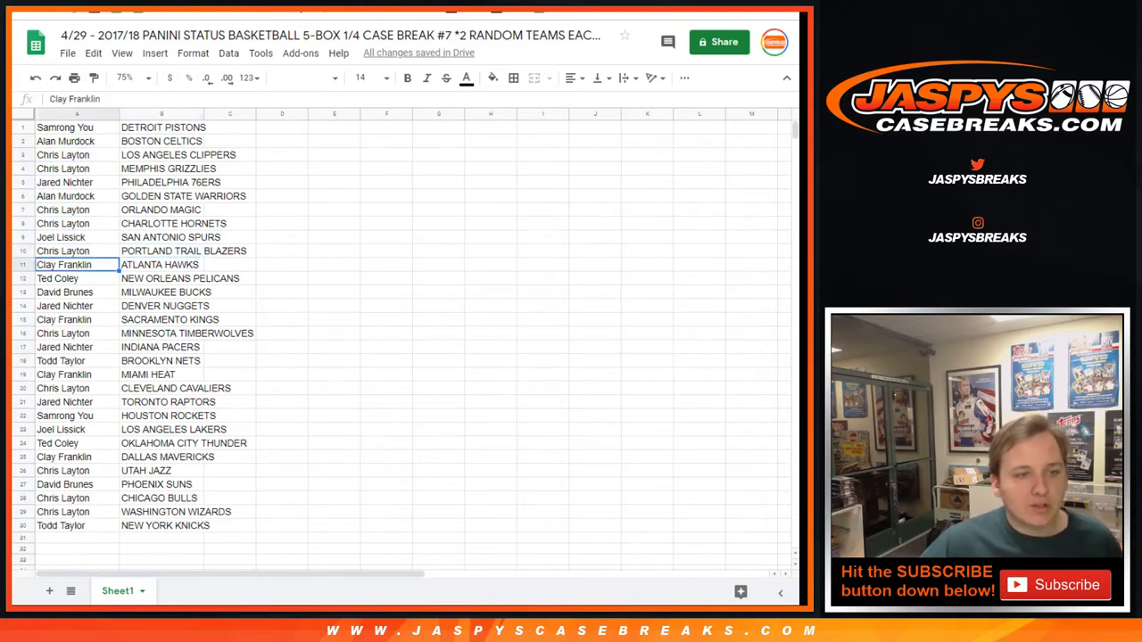
click(201, 265)
click(202, 279)
click(204, 292)
click(205, 306)
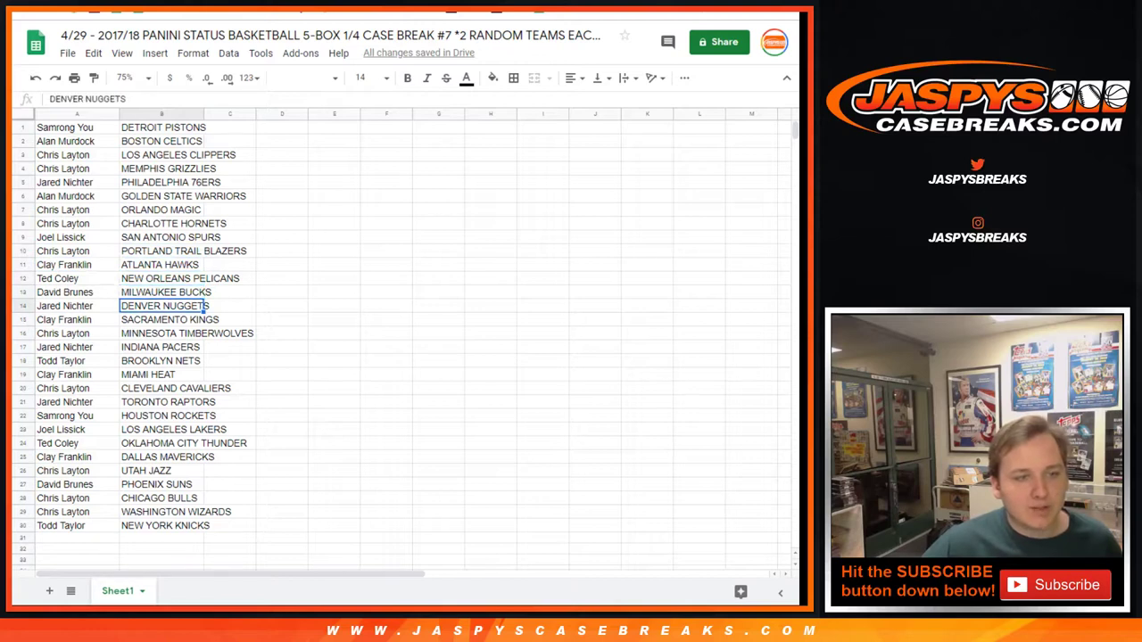
click(203, 319)
click(204, 333)
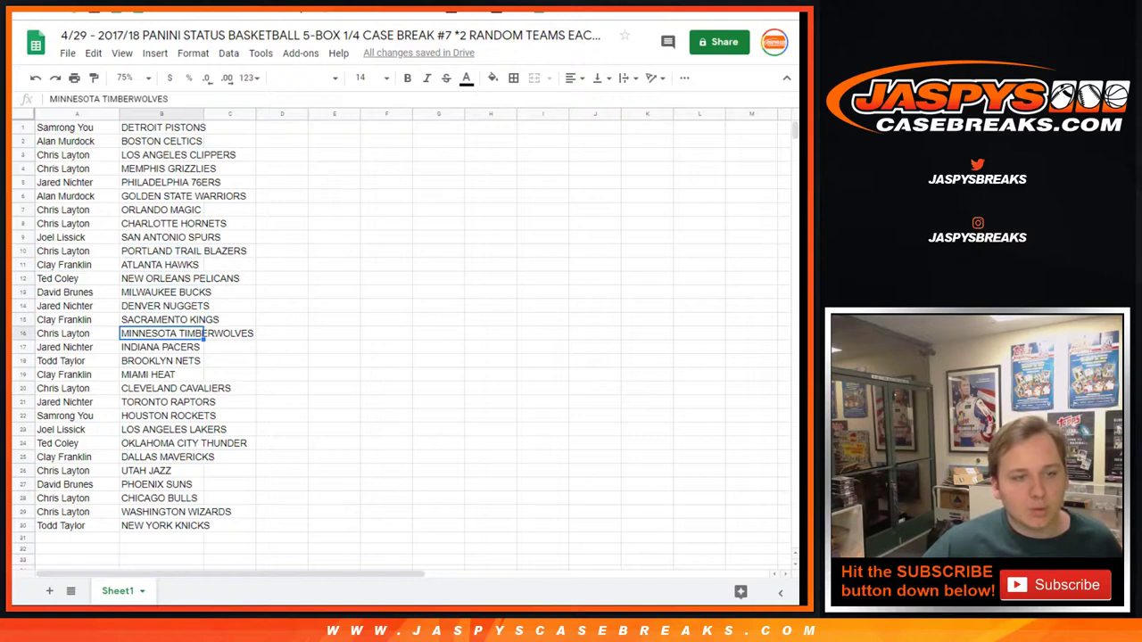
click(161, 347)
click(162, 361)
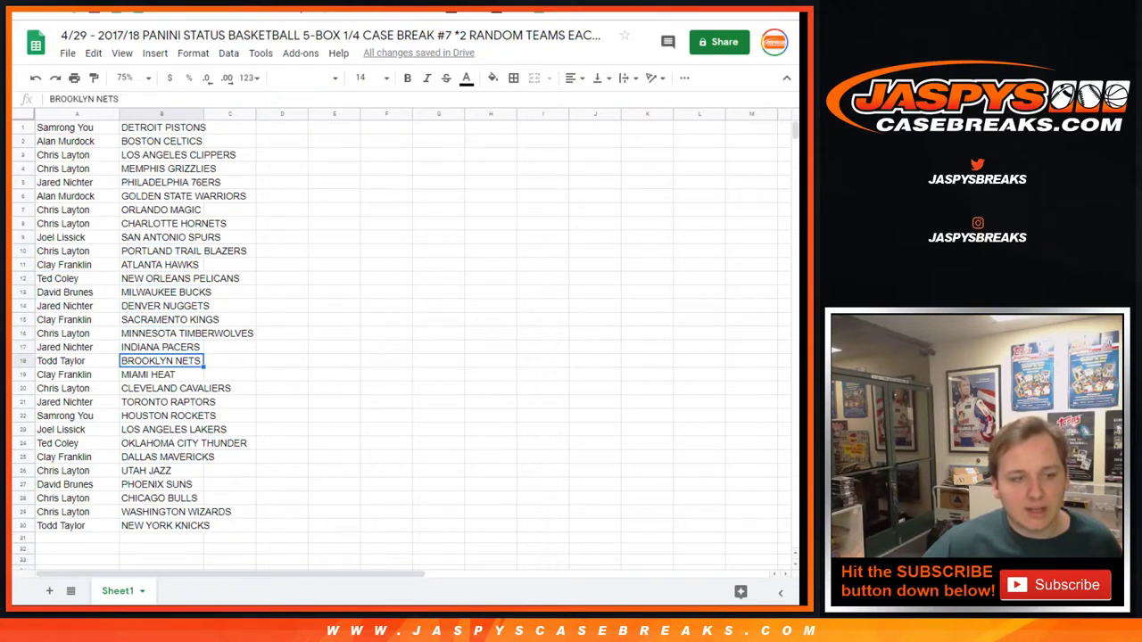
click(161, 375)
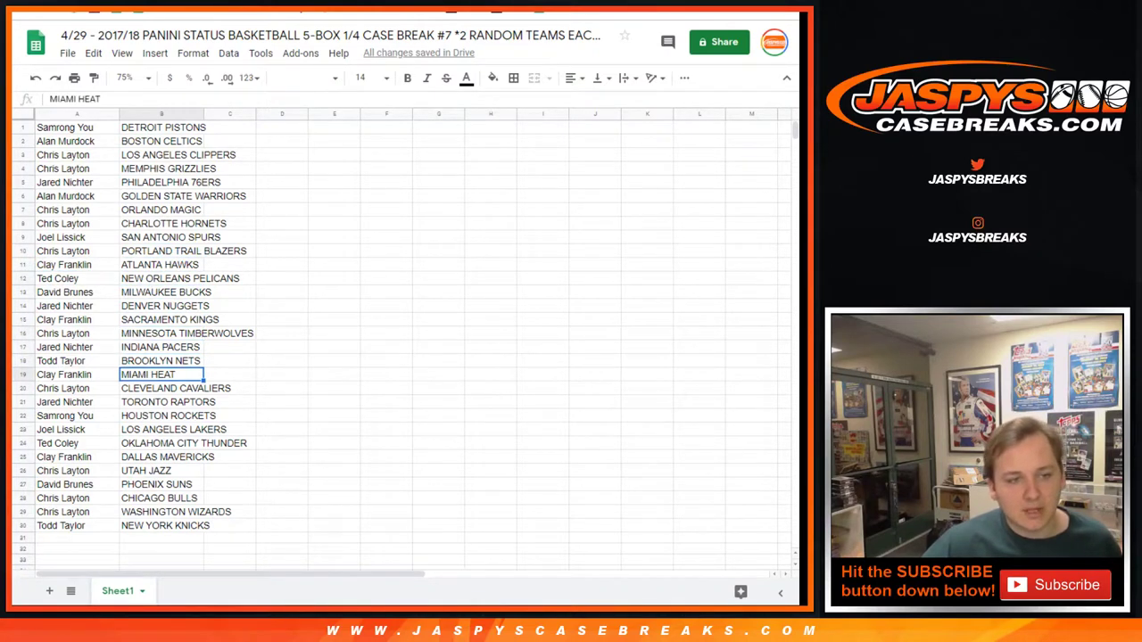
click(203, 388)
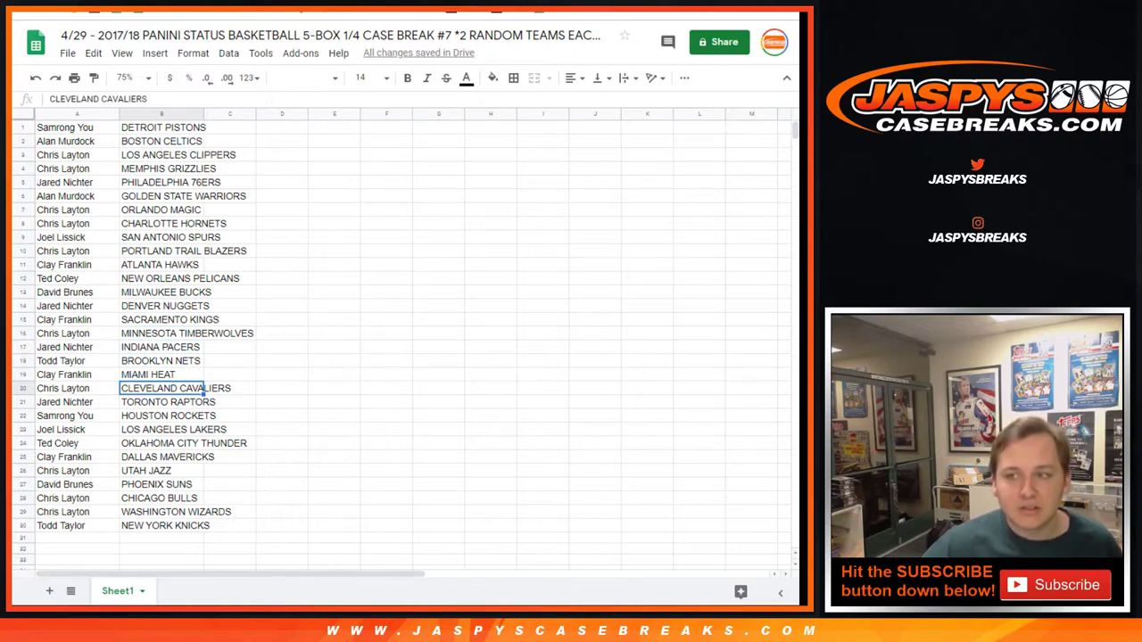
click(162, 402)
click(205, 415)
click(204, 429)
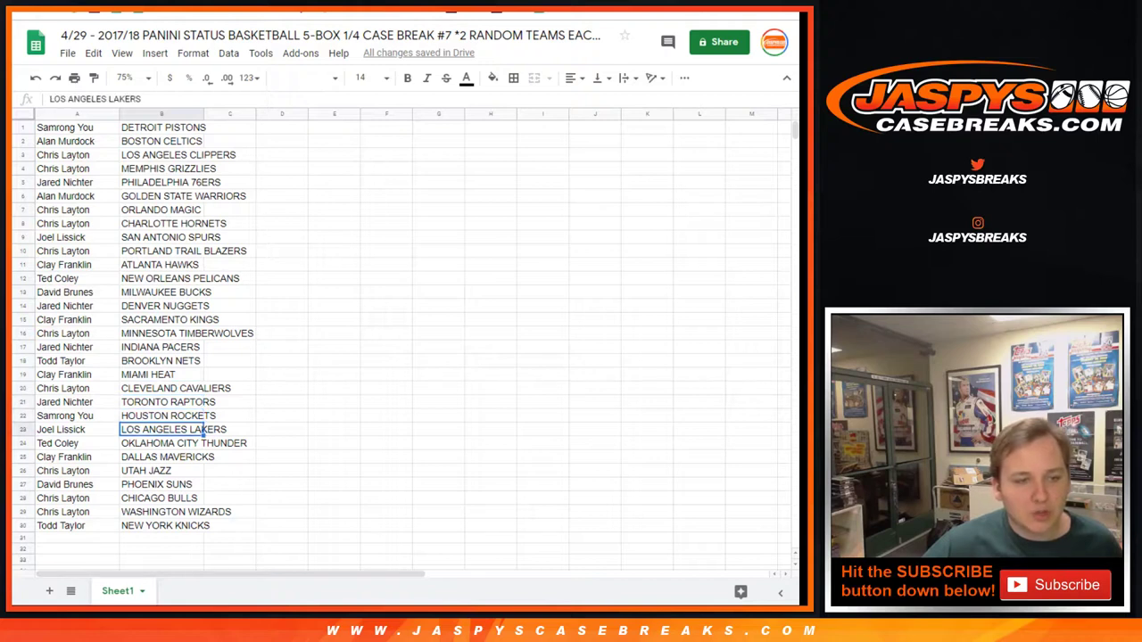
click(203, 444)
click(203, 457)
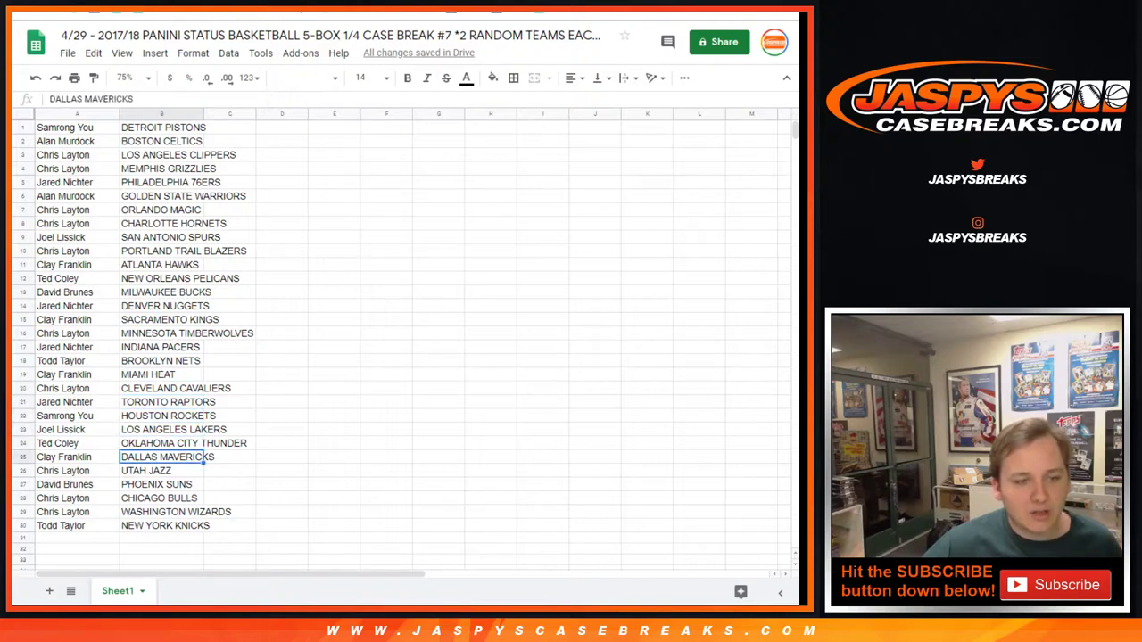
click(203, 470)
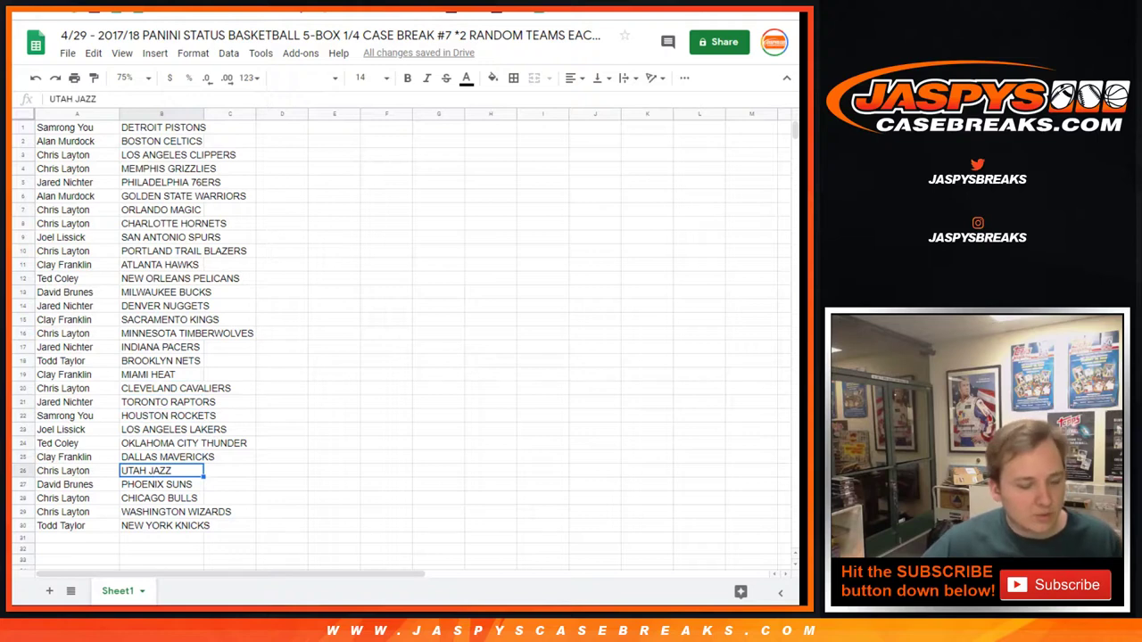
click(161, 485)
click(162, 497)
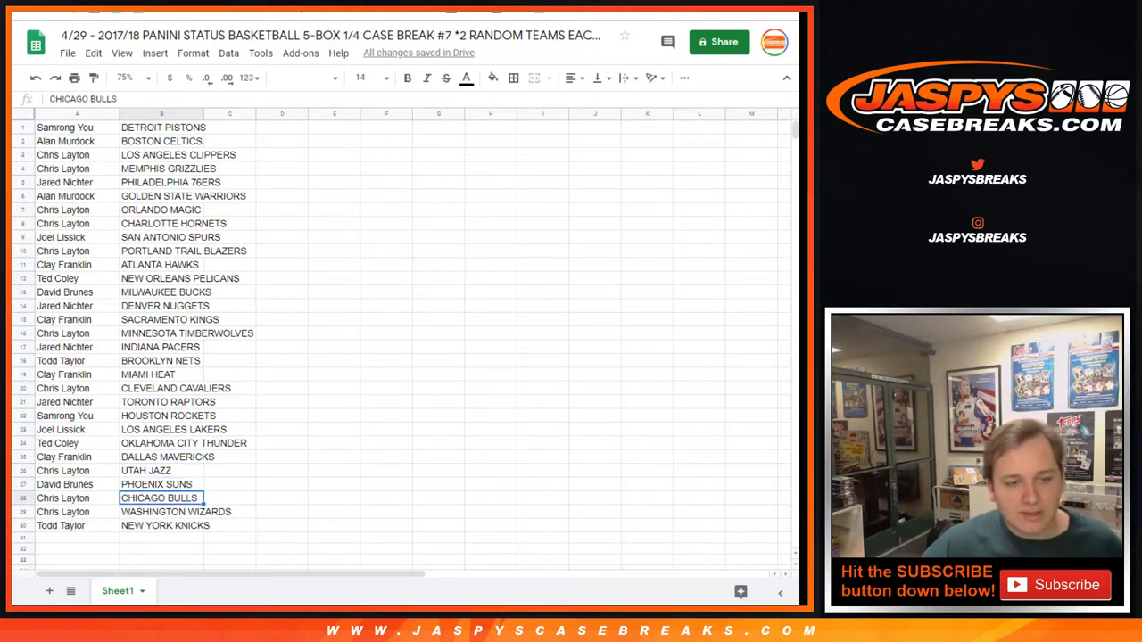
click(162, 512)
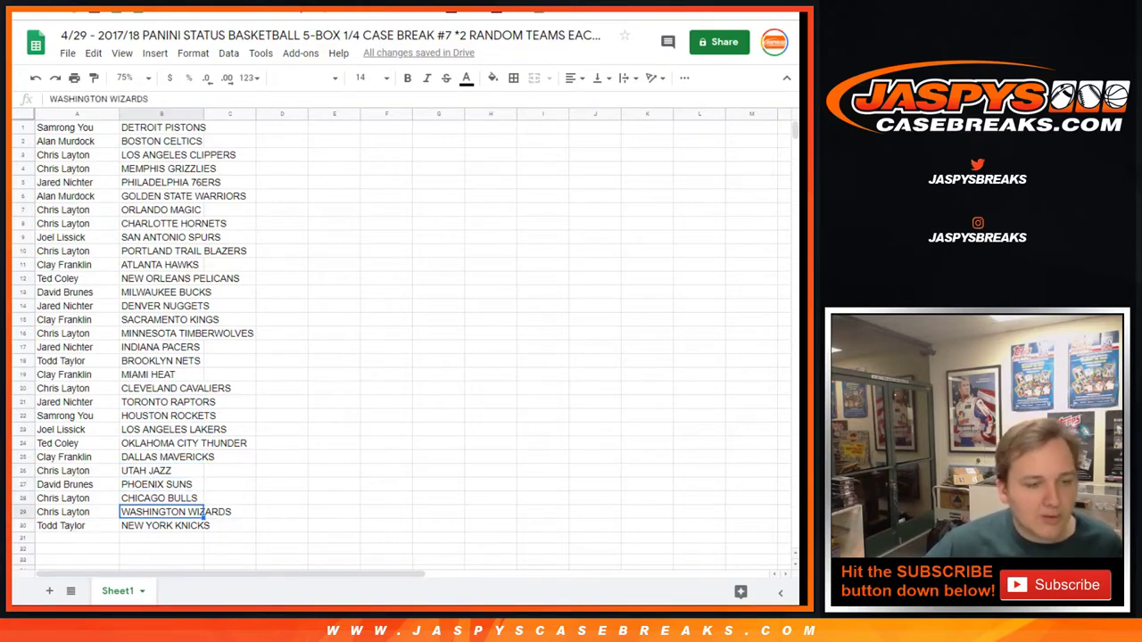
click(161, 525)
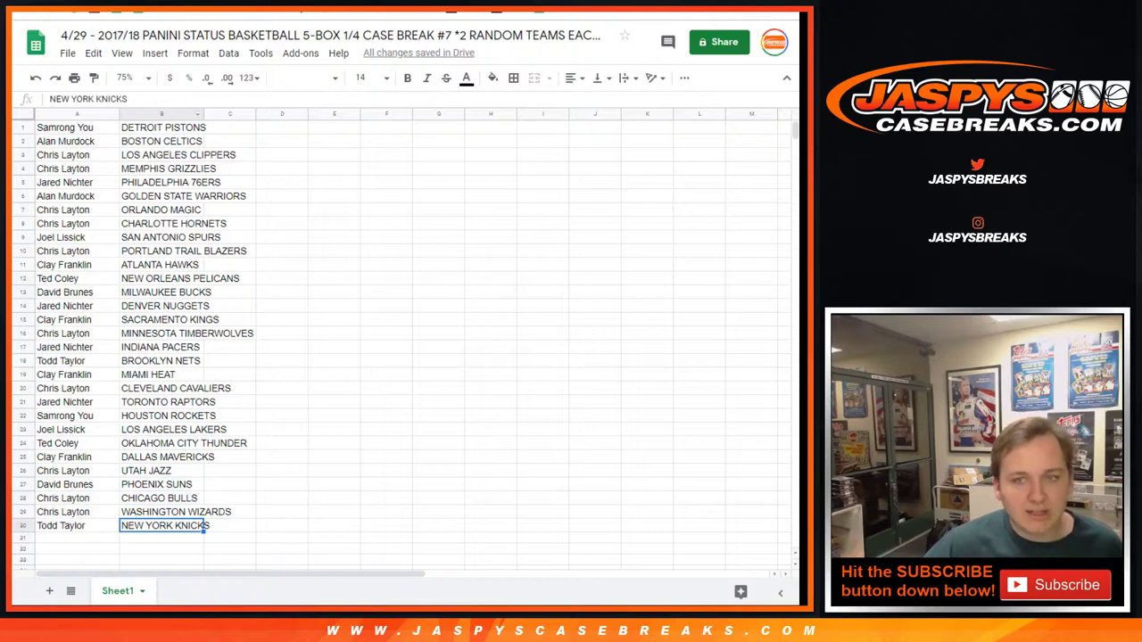
Sort the sheet A to Z by the team column and apply all borders to cells A2:B30.
click(198, 114)
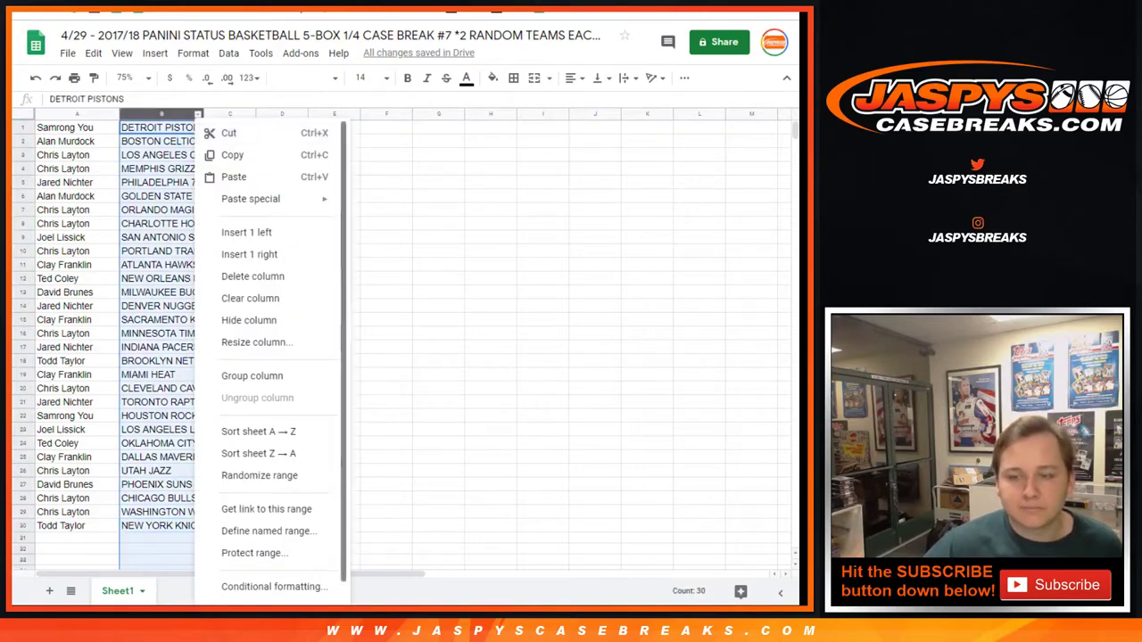
click(257, 431)
mouse_move(161, 525)
mouse_down()
mouse_move(102, 346)
mouse_move(81, 182)
mouse_move(63, 141)
mouse_up()
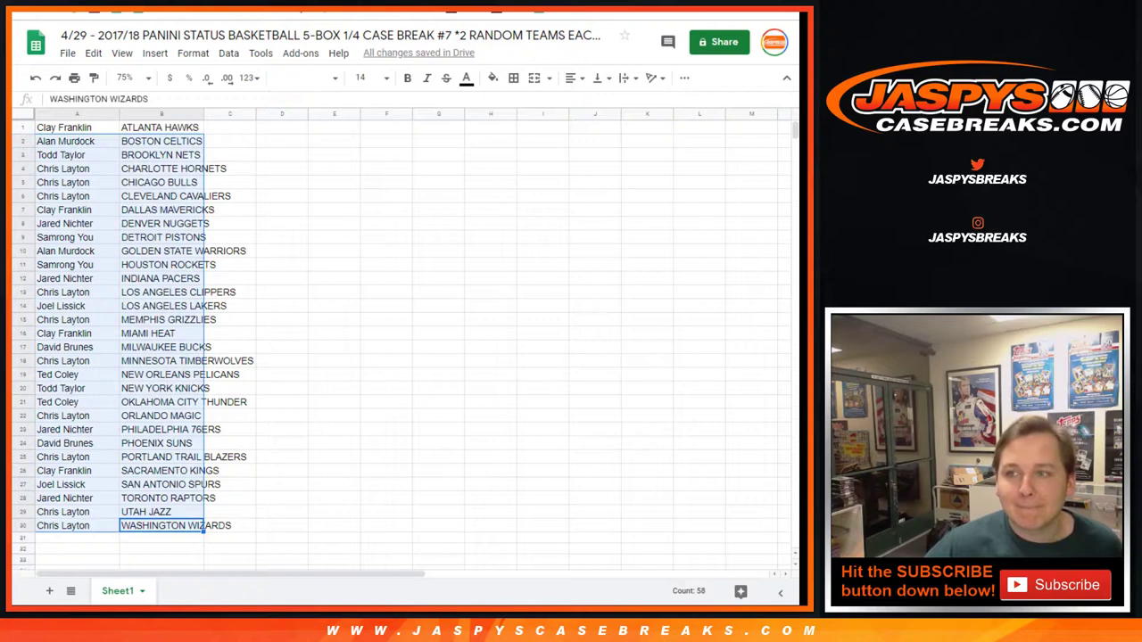
click(512, 77)
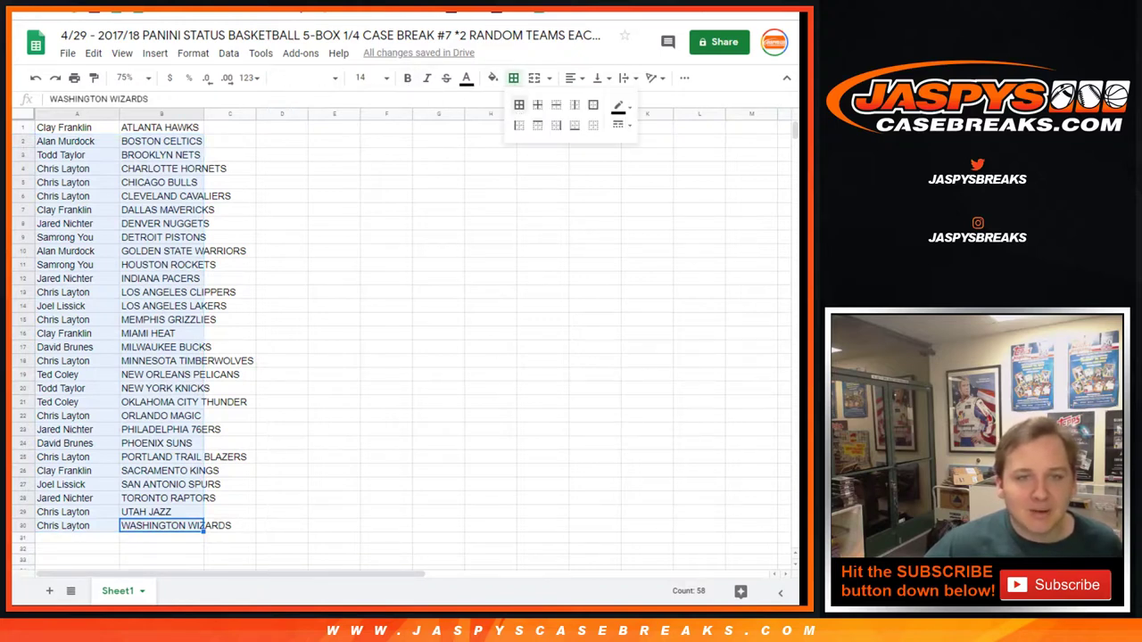
click(519, 104)
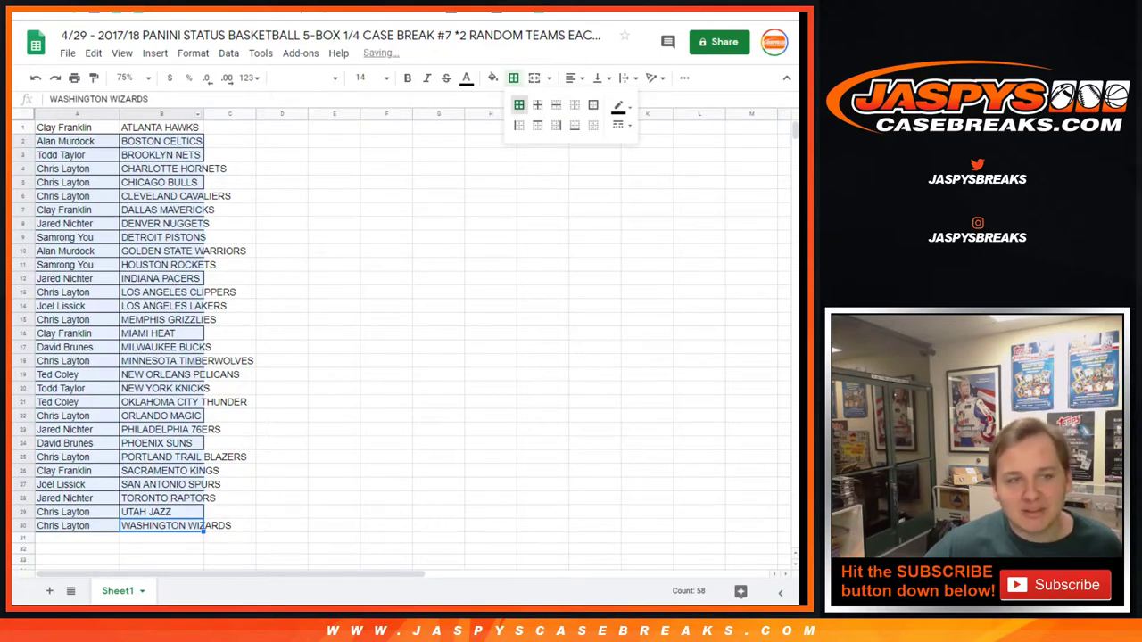
Fit the widths of the team column and the participant name column to their contents.
click(201, 113)
double_click(204, 113)
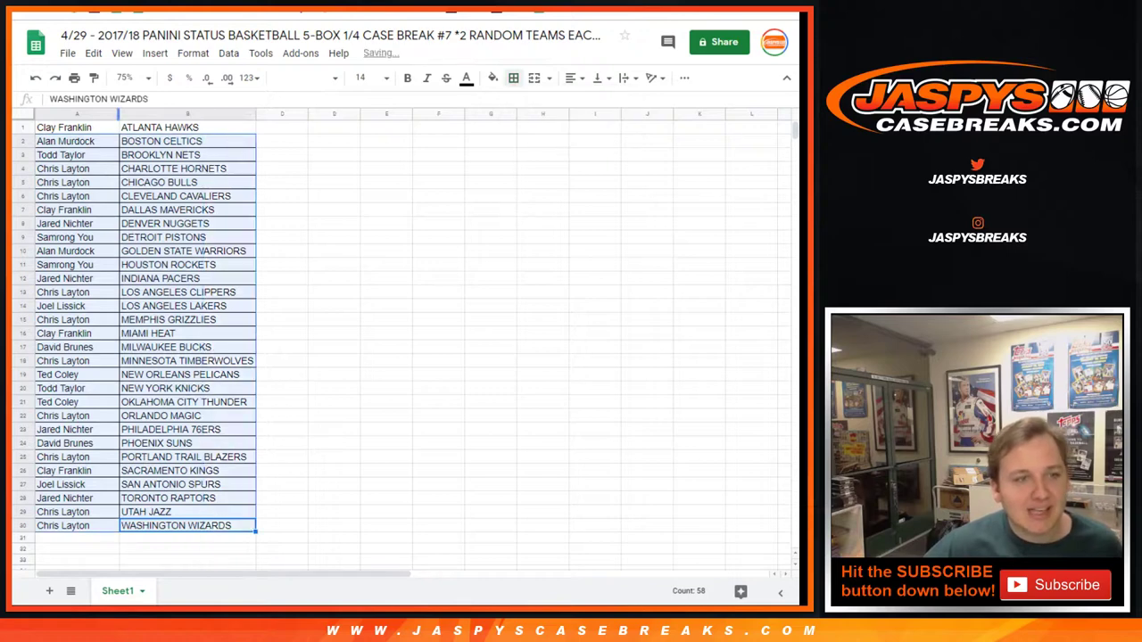
double_click(118, 114)
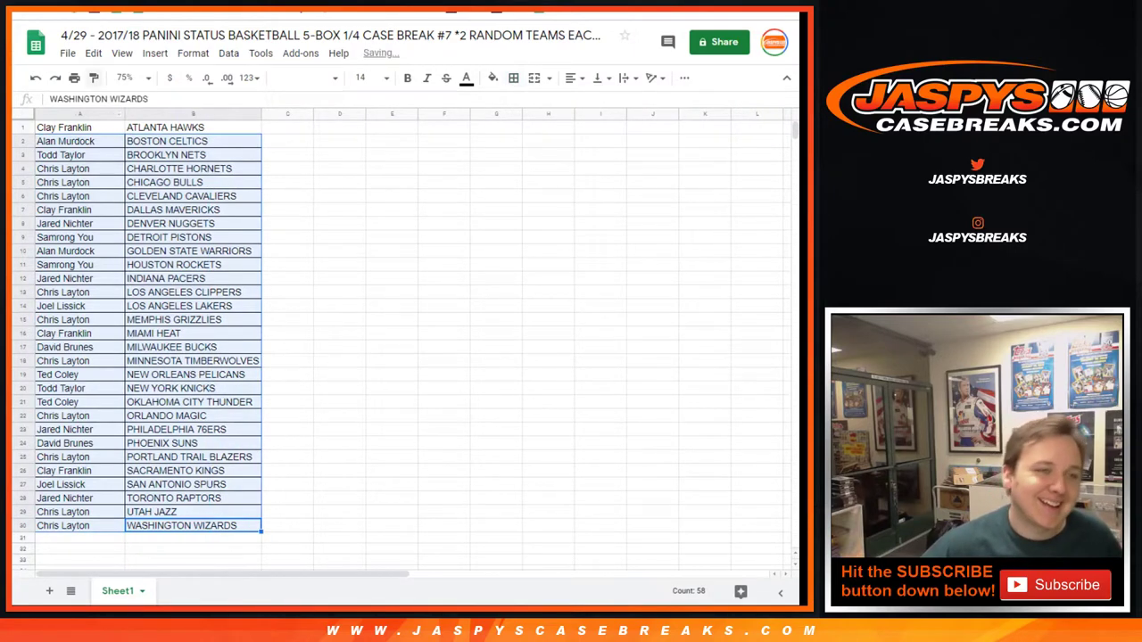
Print one copy of the current sheet in portrait orientation with the workbook title included, and clear the cell range selection.
click(74, 79)
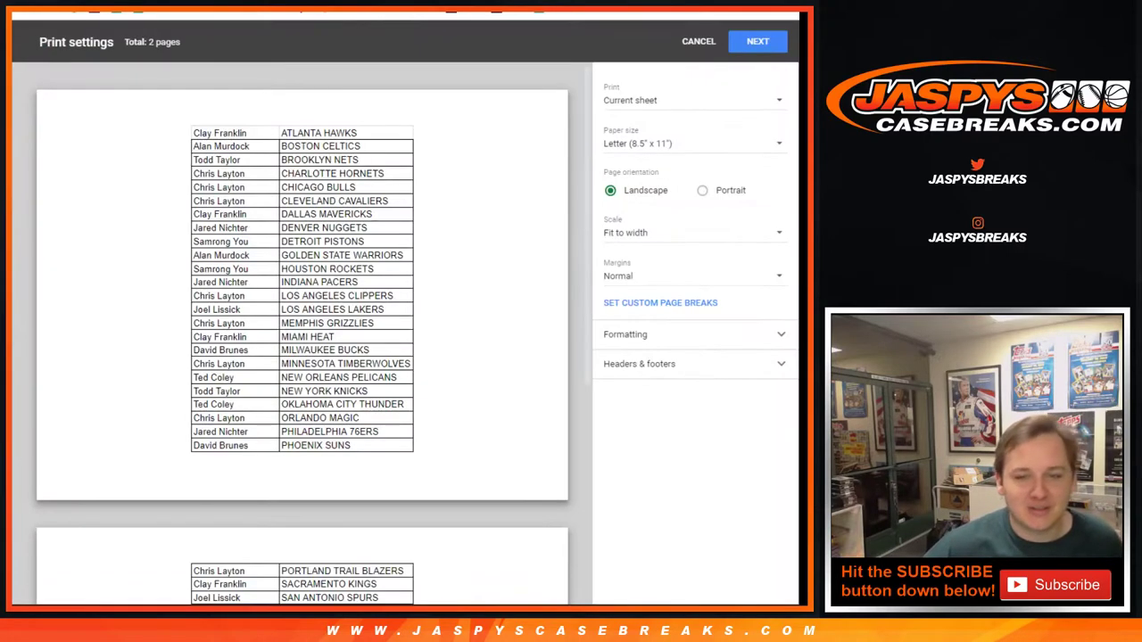
click(702, 190)
click(678, 335)
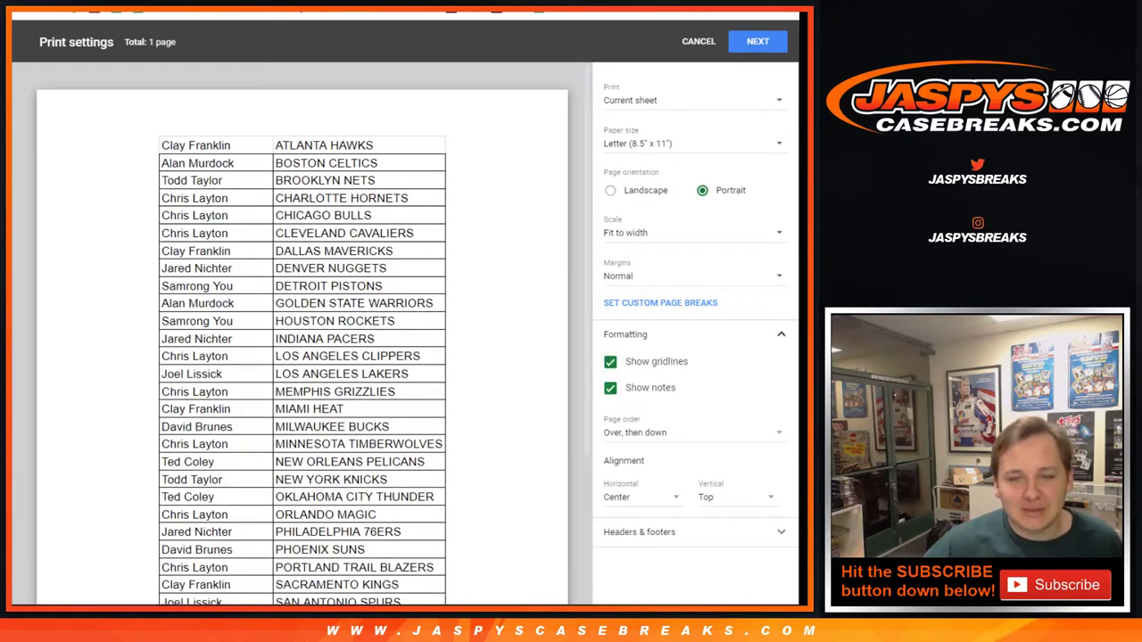
click(677, 529)
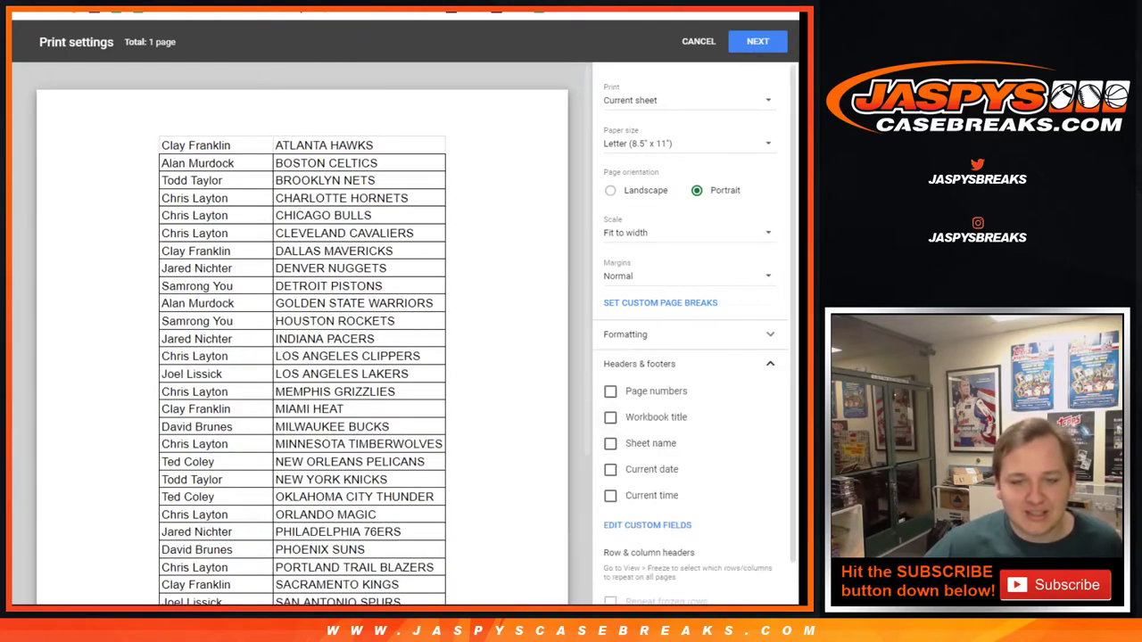
click(611, 417)
click(757, 42)
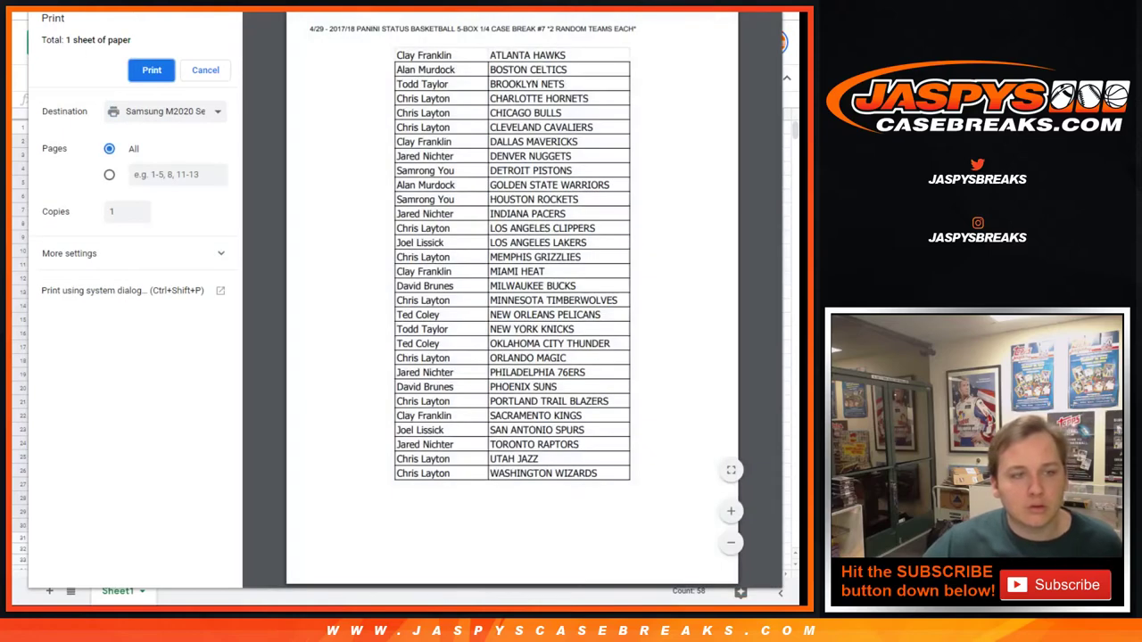
click(152, 70)
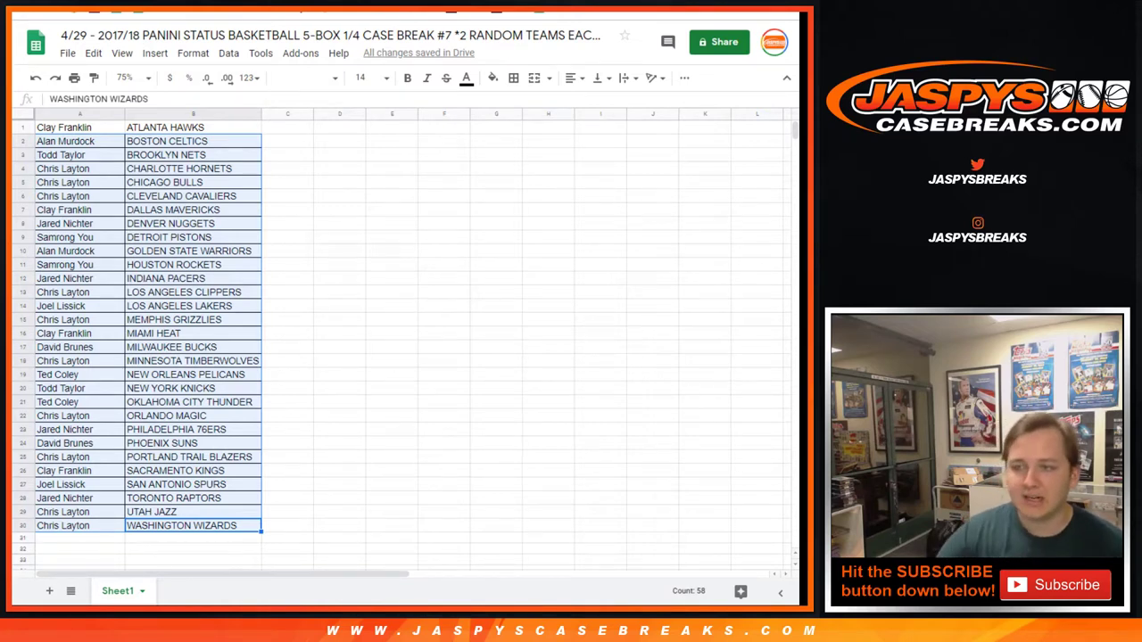
click(496, 156)
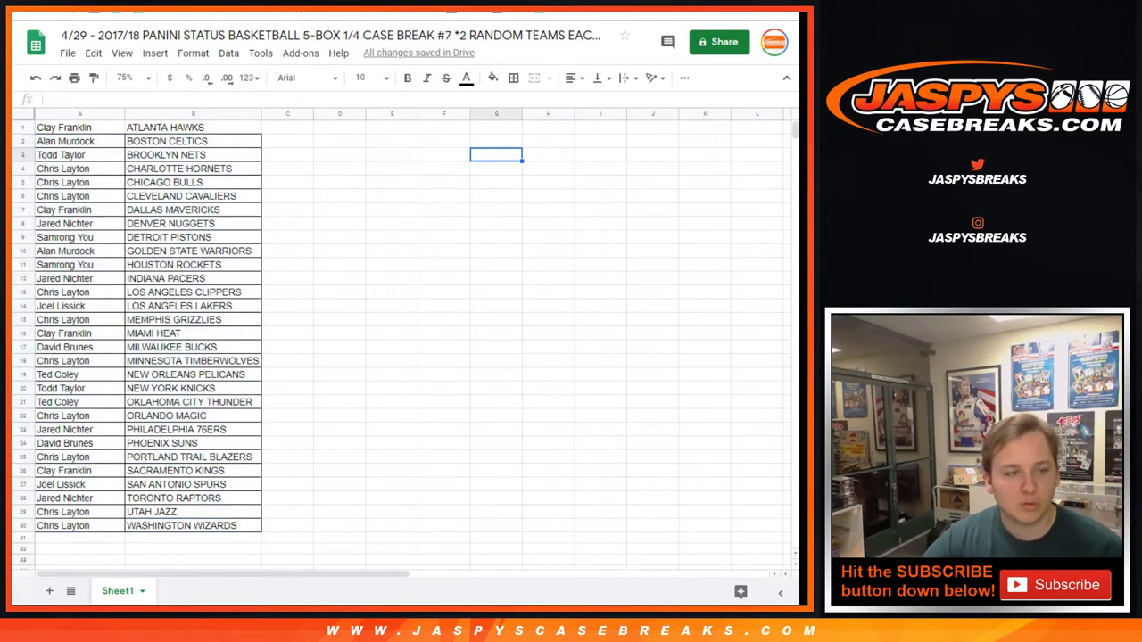